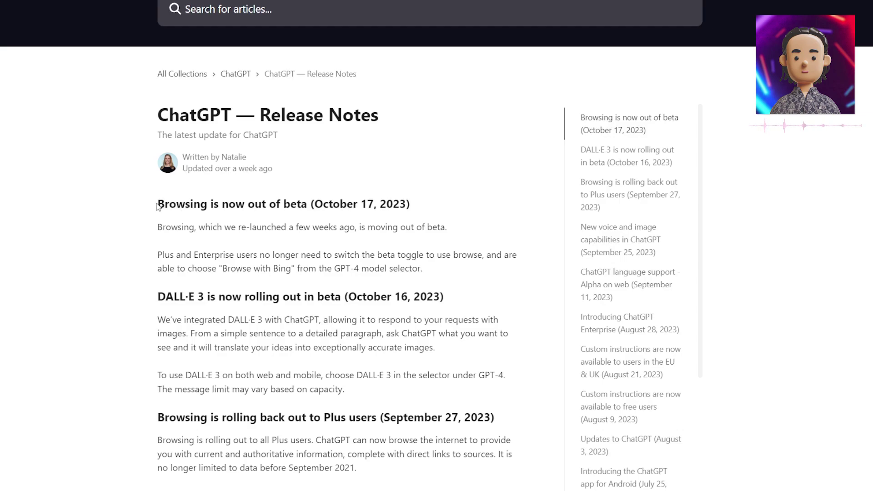
# - Highlight the 'Browsing is now out of beta' heading and the September 2021 data cutoff in the release notes
pyautogui.moveTo(159, 204); pyautogui.dragTo(309, 198)
pyautogui.click(341, 199)
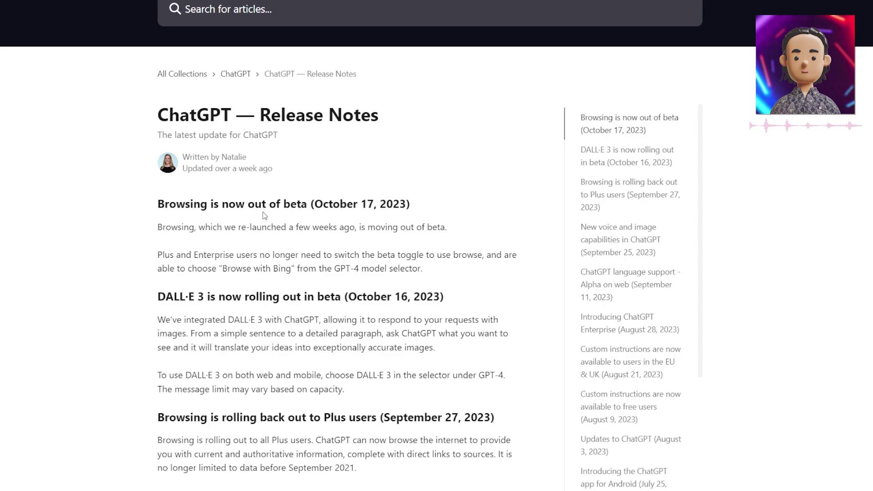
pyautogui.moveTo(287, 468); pyautogui.dragTo(359, 469)
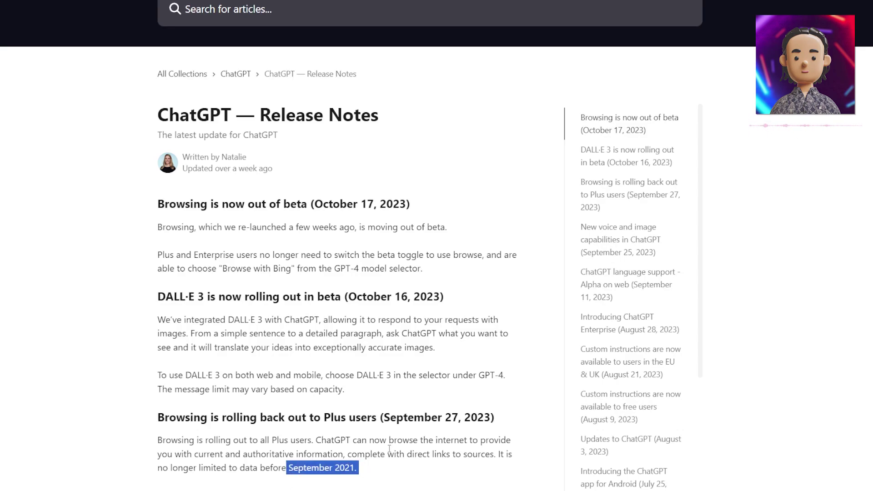
pyautogui.click(389, 449)
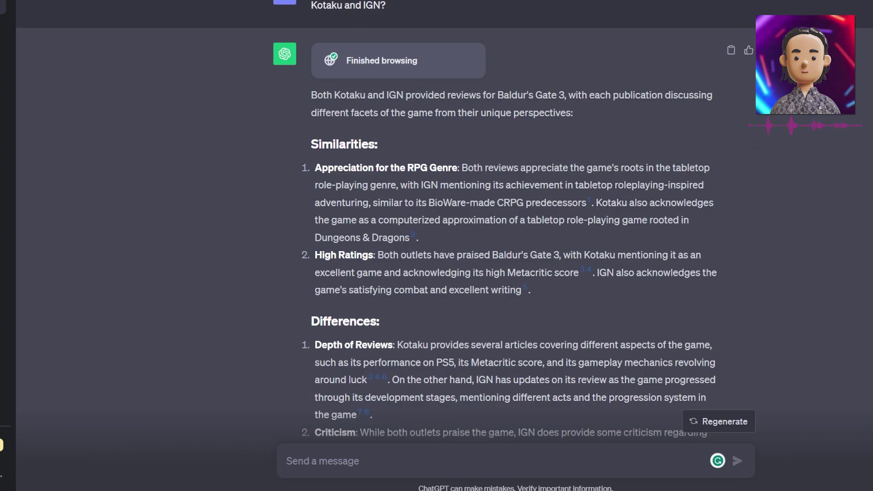
# - Highlight the Kotaku/IGN question and the finished-browsing note on the Baldur's Gate 3 answer
pyautogui.moveTo(311, 6); pyautogui.dragTo(667, 5)
pyautogui.click(666, 2)
pyautogui.scroll(-1, 446, 129)
pyautogui.scroll(1, 386, 114)
pyautogui.moveTo(345, 63); pyautogui.dragTo(447, 64)
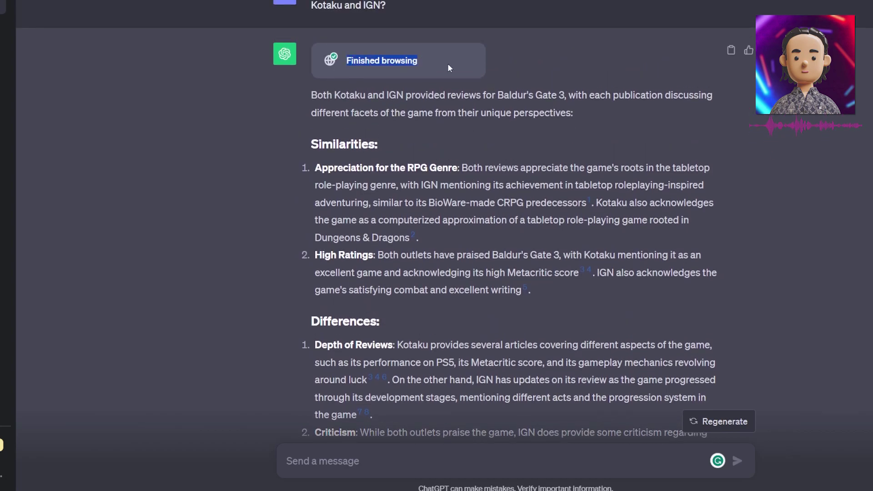
pyautogui.click(445, 90)
pyautogui.scroll(-3, 481, 91)
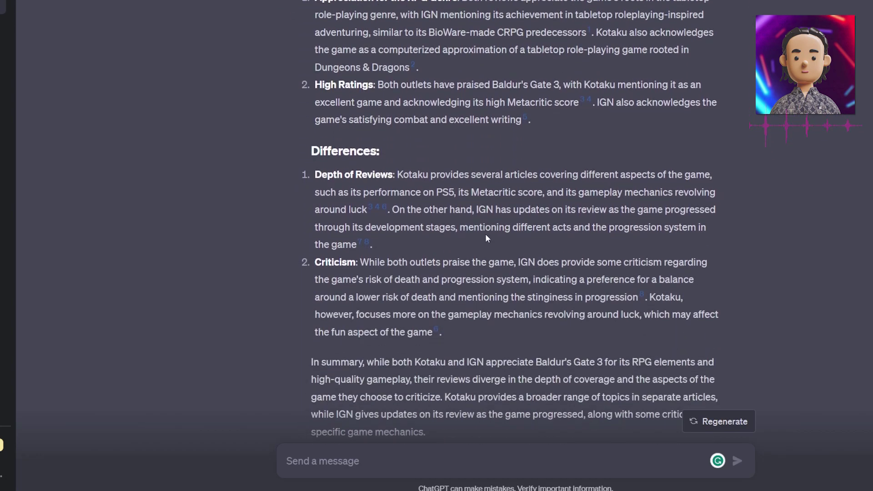
pyautogui.scroll(3, 485, 234)
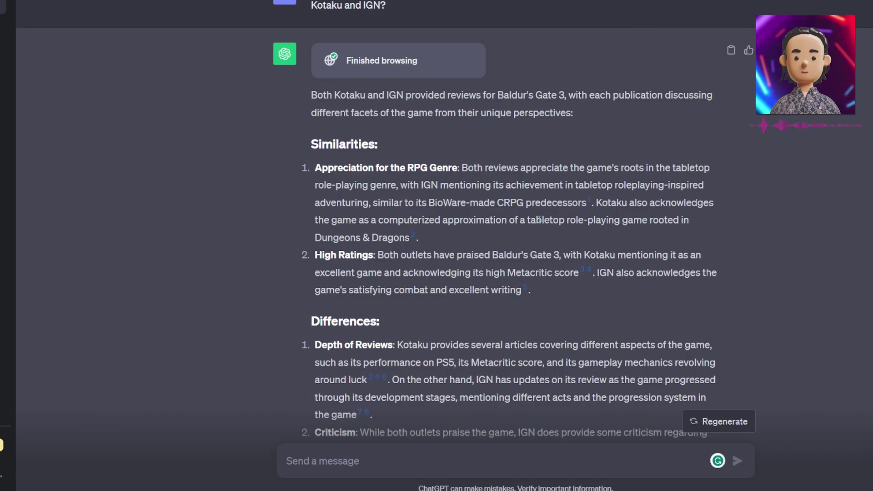
# - Scroll through the Baldur's Gate 3 comparison down to the cryptocurrency news answer
pyautogui.scroll(-7, 538, 219)
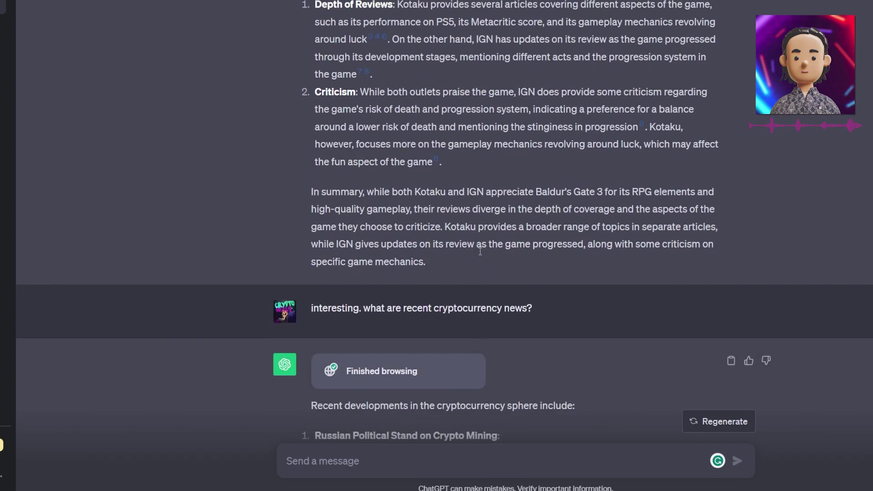
pyautogui.scroll(7, 480, 251)
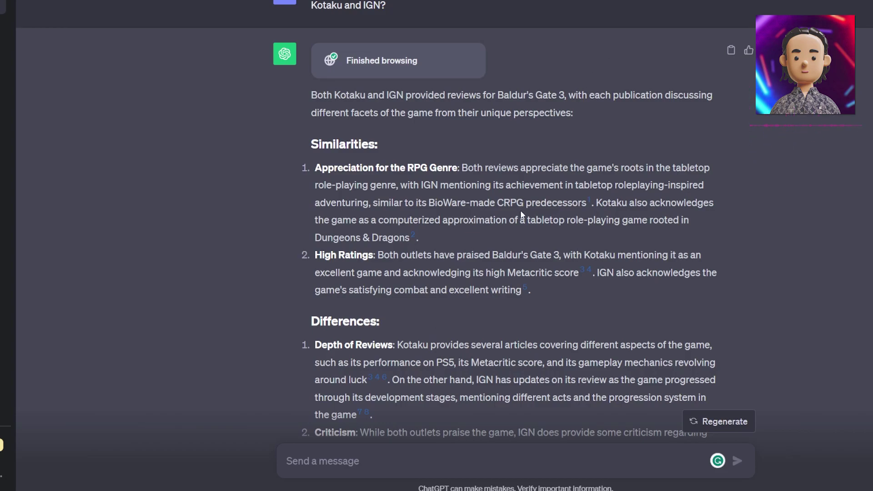
pyautogui.scroll(-3, 521, 211)
pyautogui.scroll(-3, 503, 144)
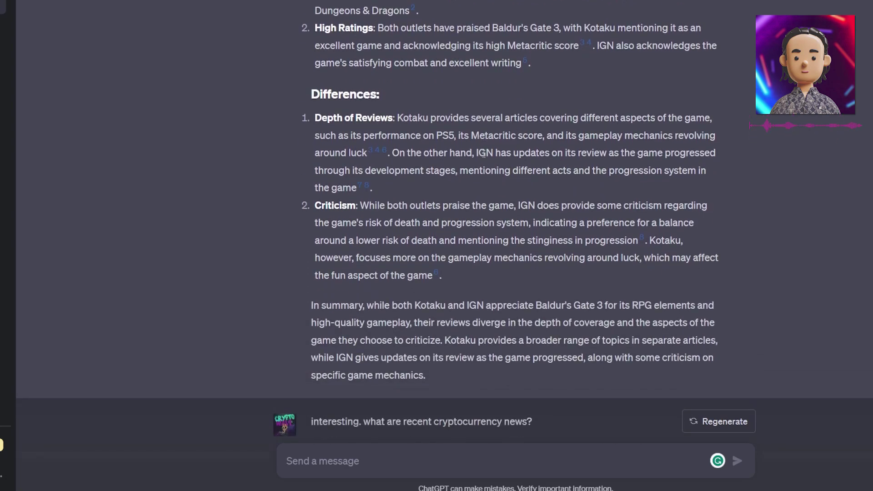
pyautogui.scroll(5, 484, 161)
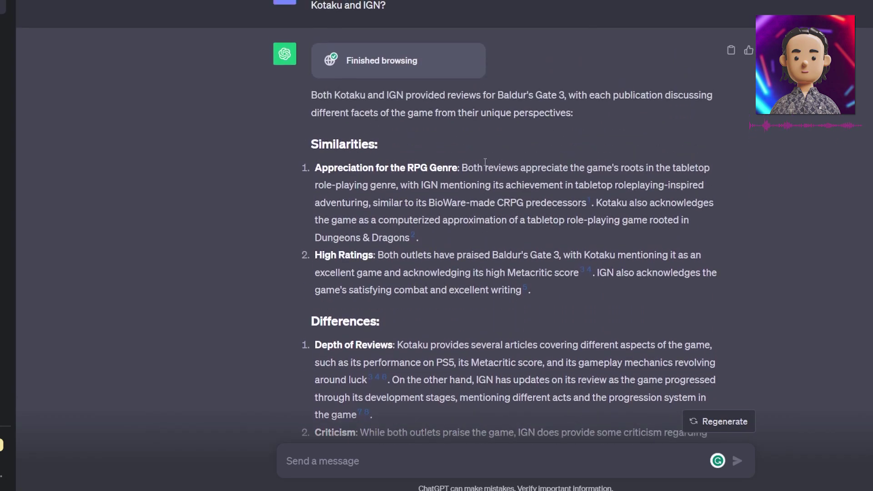
pyautogui.scroll(-3, 486, 161)
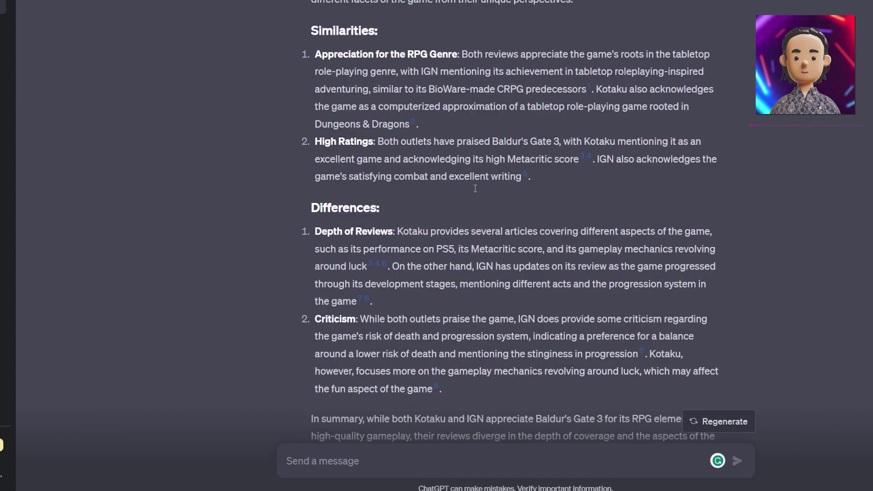
pyautogui.scroll(-10, 446, 224)
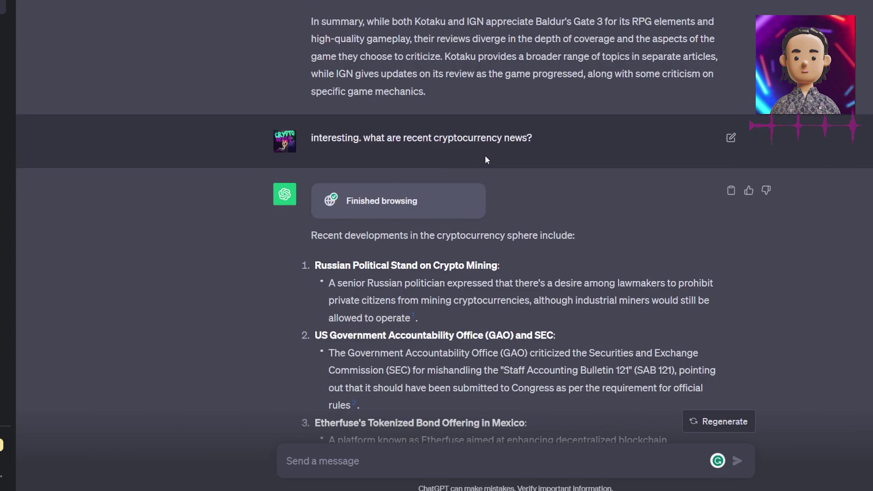
pyautogui.scroll(-4, 484, 155)
pyautogui.scroll(-2, 465, 173)
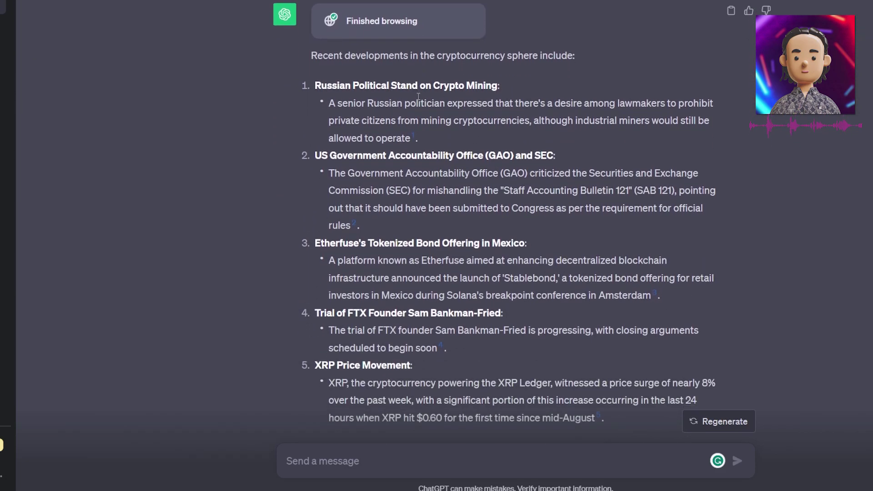
pyautogui.scroll(2, 465, 256)
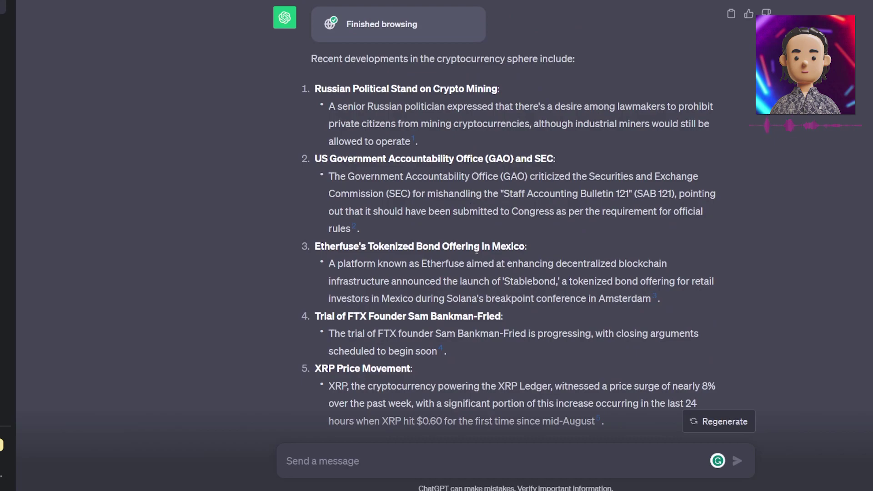
pyautogui.moveTo(317, 249); pyautogui.dragTo(533, 247)
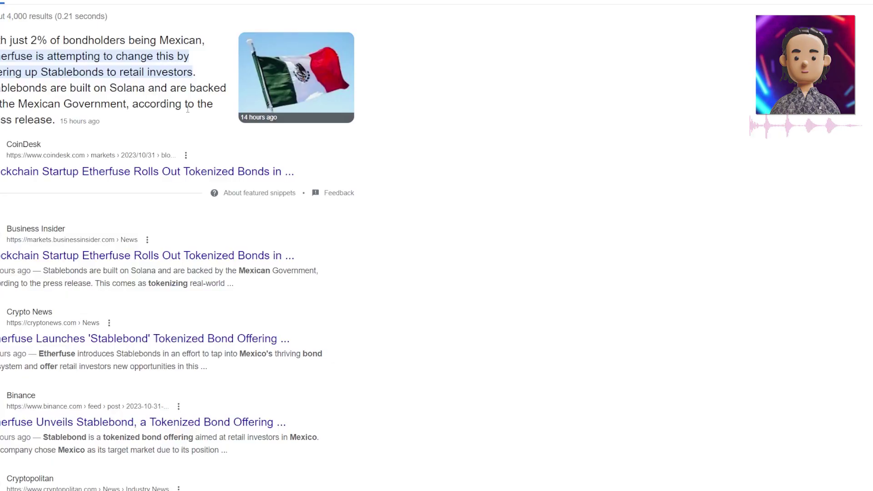
pyautogui.moveTo(99, 121); pyautogui.dragTo(60, 121)
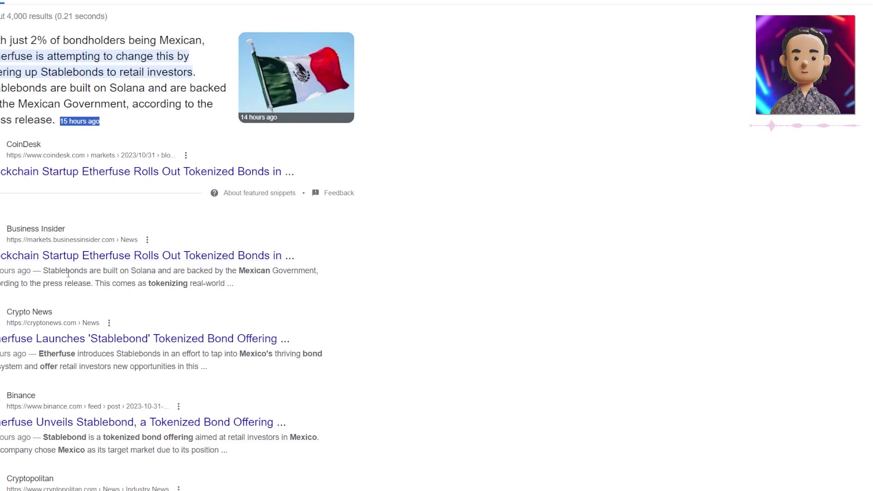
pyautogui.moveTo(1, 271); pyautogui.dragTo(32, 270)
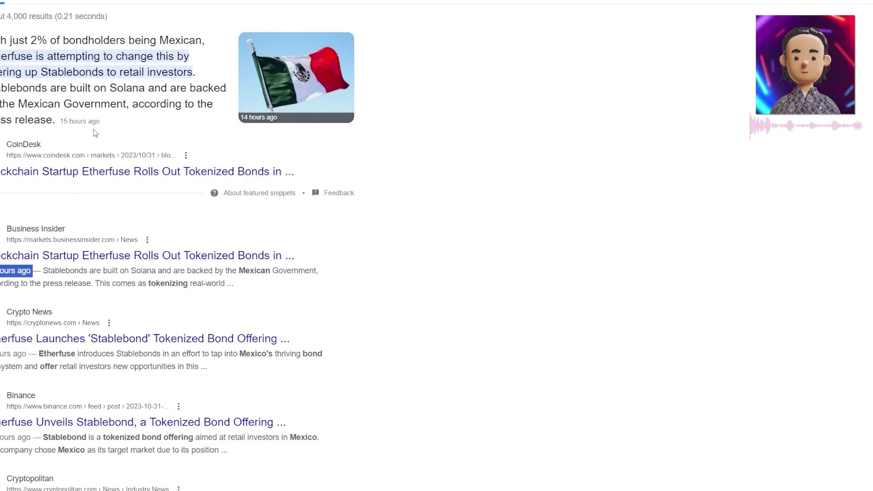
pyautogui.moveTo(0, 354); pyautogui.dragTo(27, 354)
pyautogui.click(445, 347)
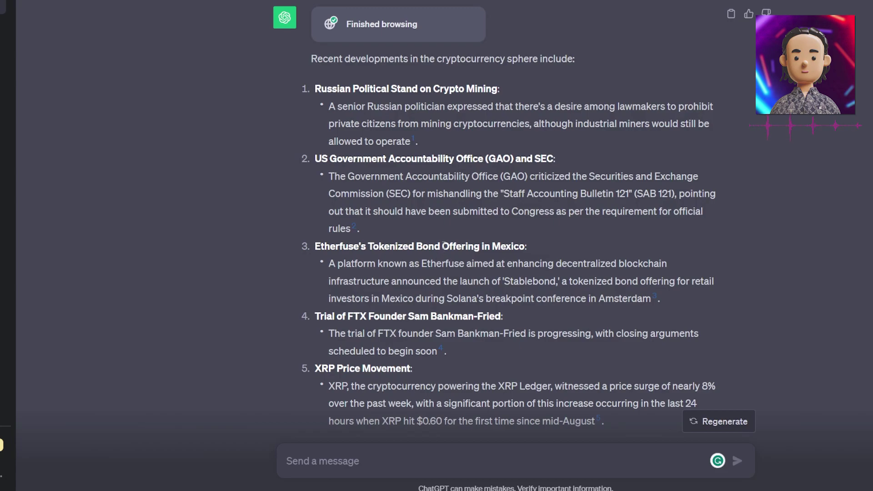
# - Scroll to the XRP item and highlight its Price Movement heading and the nearly 8% surge figure
pyautogui.scroll(-1, 438, 207)
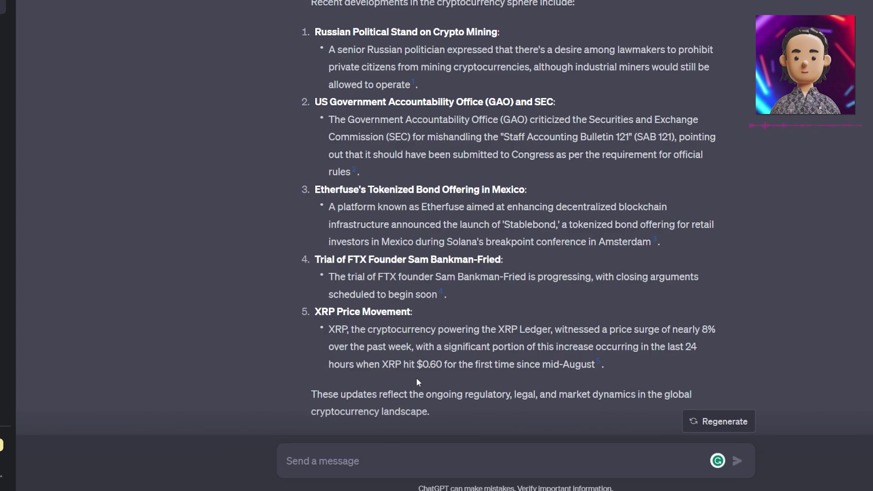
pyautogui.scroll(-1, 328, 285)
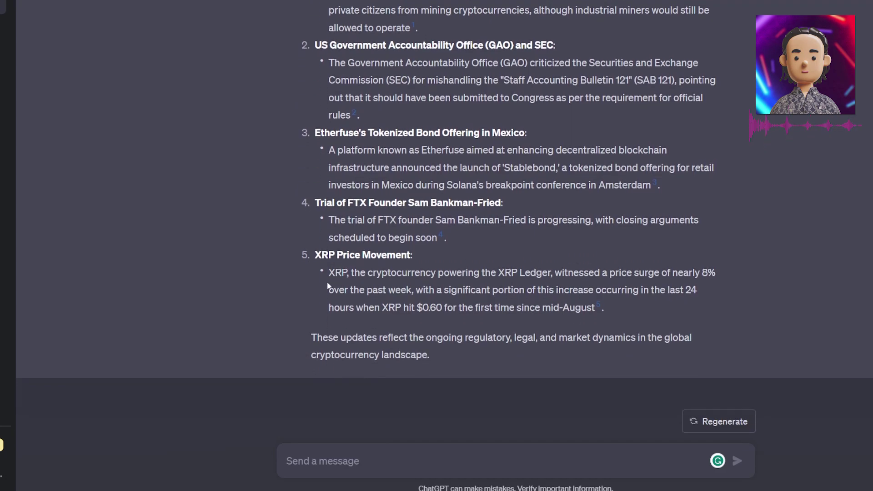
pyautogui.moveTo(314, 255); pyautogui.dragTo(410, 256)
pyautogui.click(522, 292)
pyautogui.moveTo(695, 272); pyautogui.dragTo(715, 274)
pyautogui.click(396, 293)
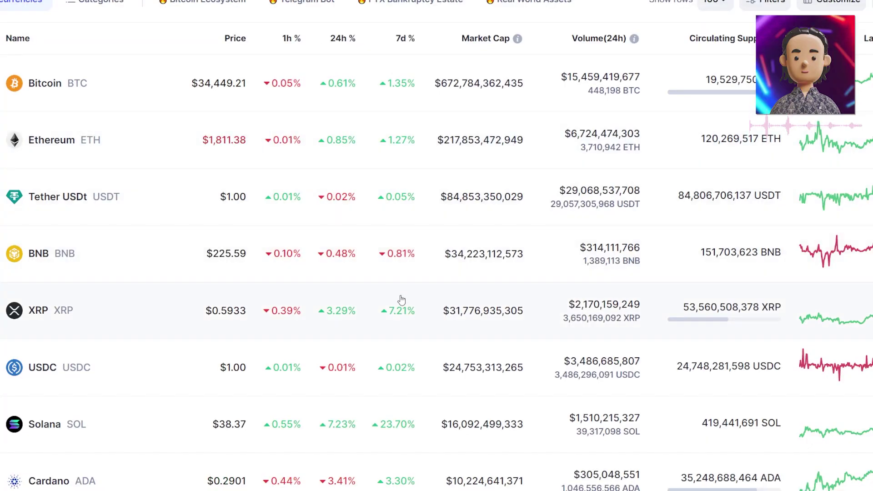
pyautogui.moveTo(417, 317); pyautogui.dragTo(370, 317)
pyautogui.click(369, 317)
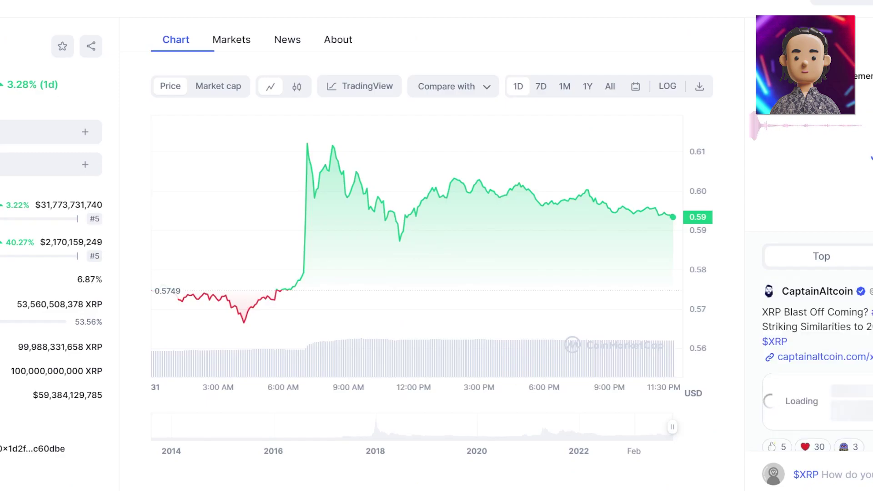
pyautogui.hotkey('alt', 'Left')
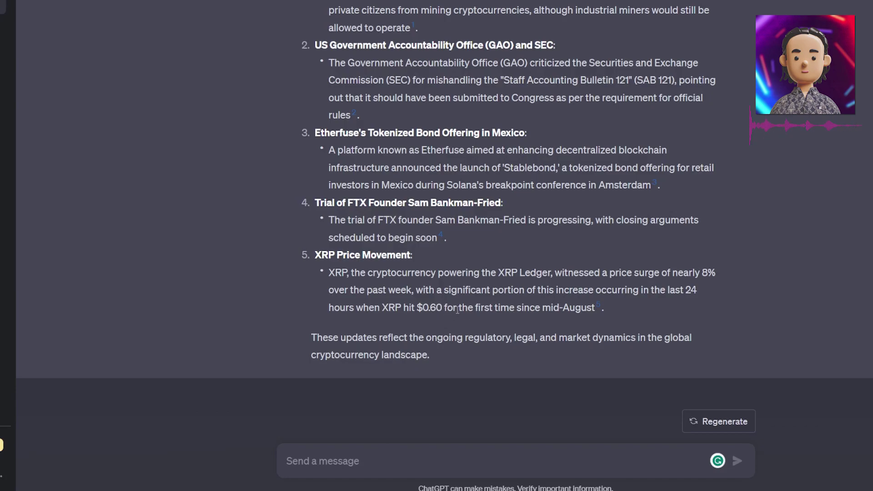
# - Paste the iPhone 15 Pro vs iPhone 15 spec-differences question into the message box and send it
pyautogui.click(412, 469)
pyautogui.write('can you give me the iphone 15 pro vs iphone 15 major specs differences?')
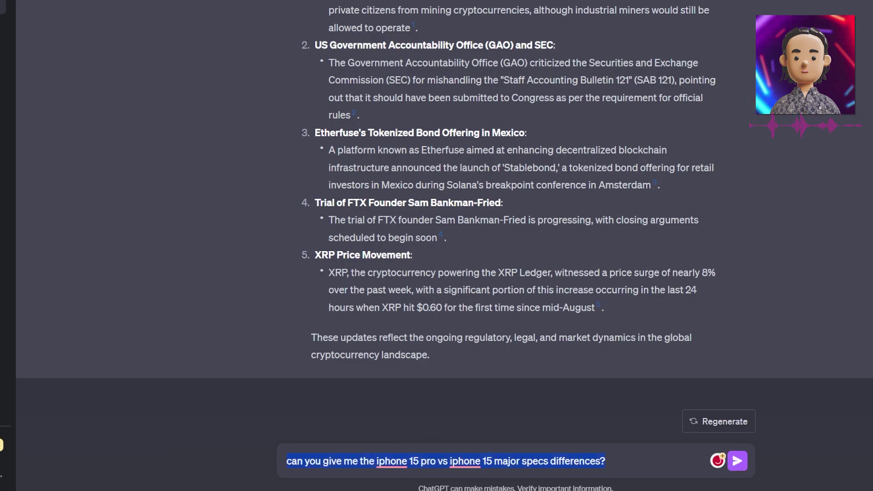
pyautogui.hotkey('ctrl', 'a')
pyautogui.click(618, 465)
pyautogui.click(737, 461)
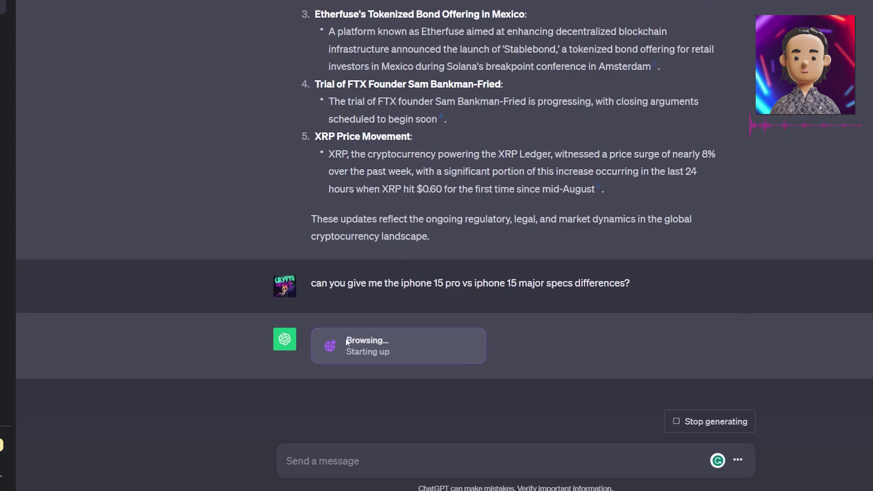
# - Highlight the browsing status and the 'iPhone 15 specifications' search query while ChatGPT searches
pyautogui.moveTo(347, 342); pyautogui.dragTo(398, 352)
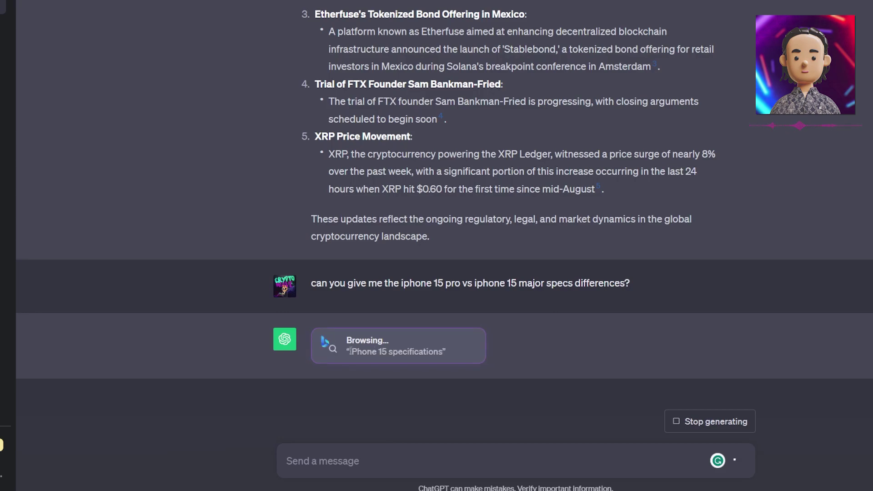
pyautogui.moveTo(350, 351); pyautogui.dragTo(456, 354)
pyautogui.click(464, 353)
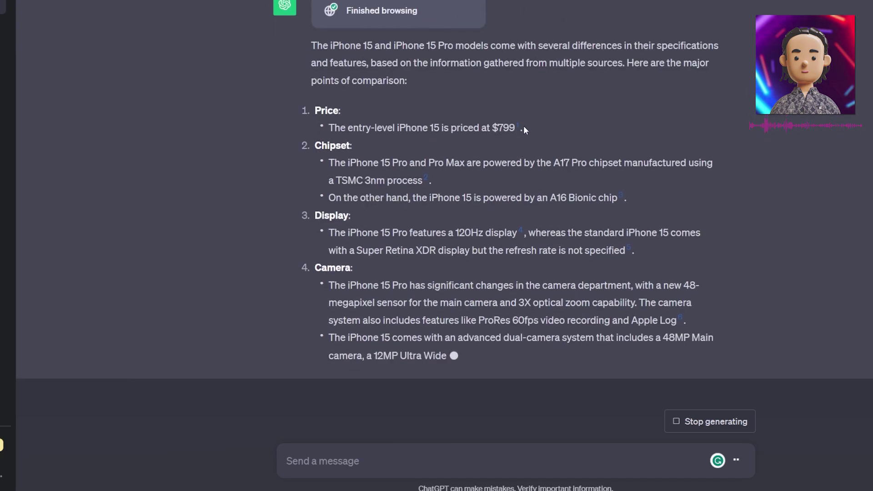
# - Scroll along with the streaming iPhone comparison reply and inspect its source citations
pyautogui.scroll(3, 388, 124)
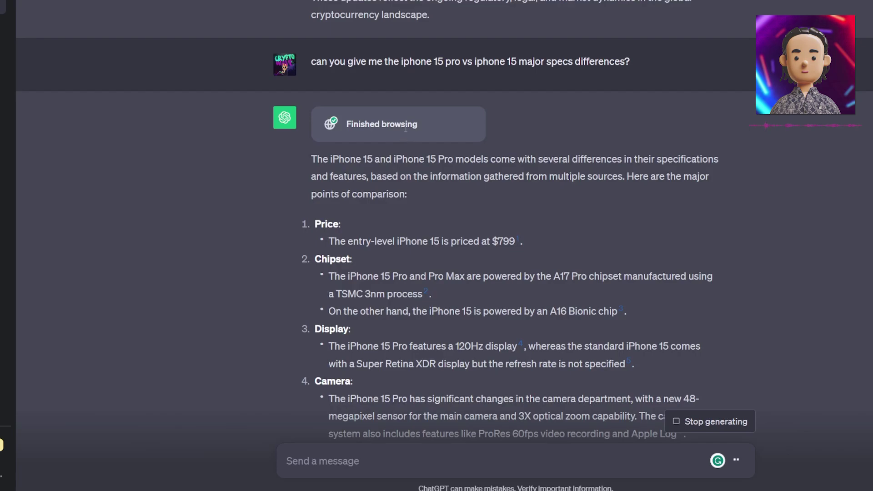
pyautogui.scroll(-4, 429, 127)
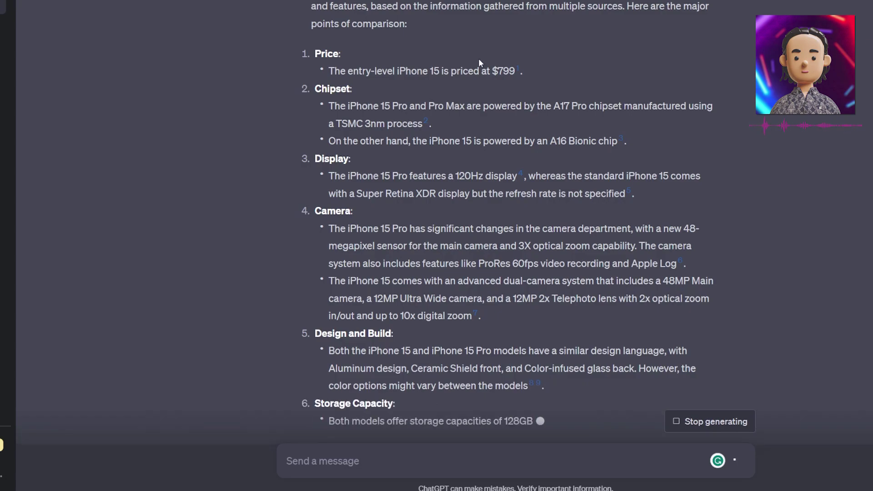
pyautogui.scroll(5, 473, 181)
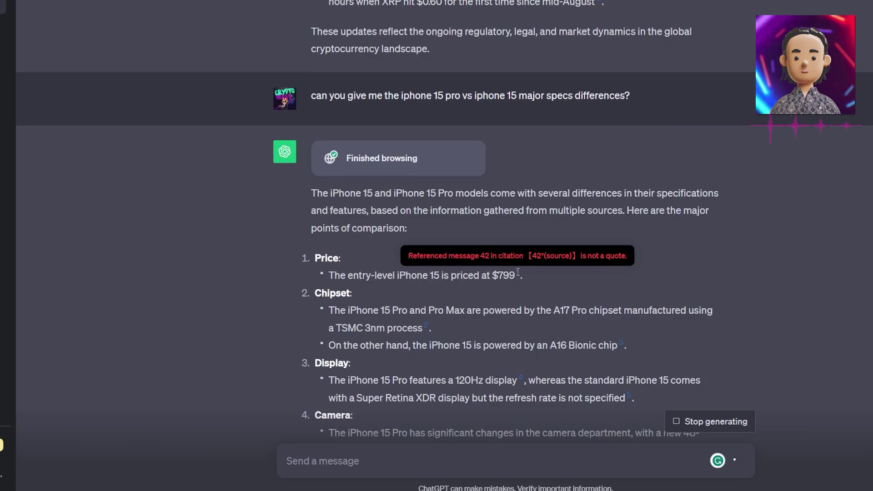
pyautogui.scroll(-9, 518, 272)
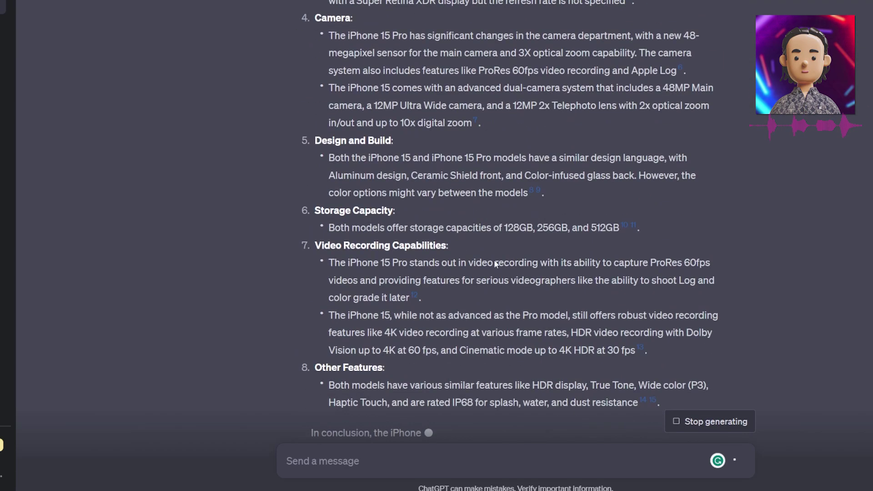
pyautogui.moveTo(537, 192)
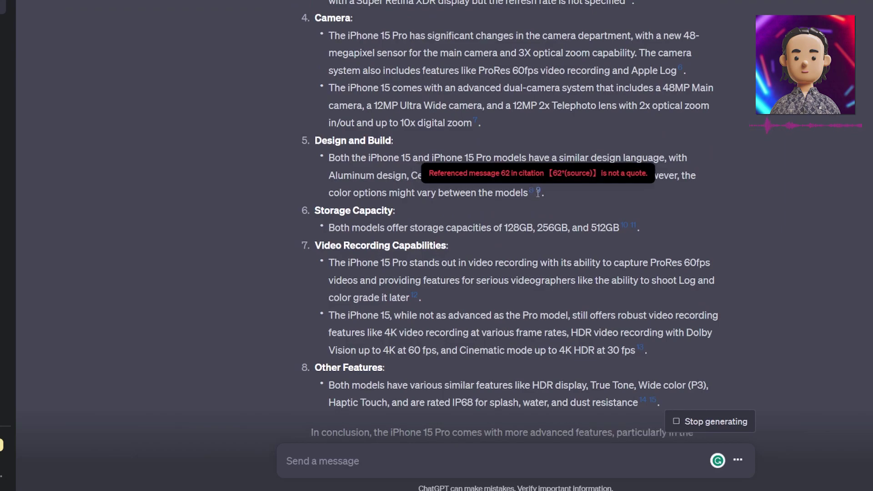
pyautogui.scroll(-3, 594, 266)
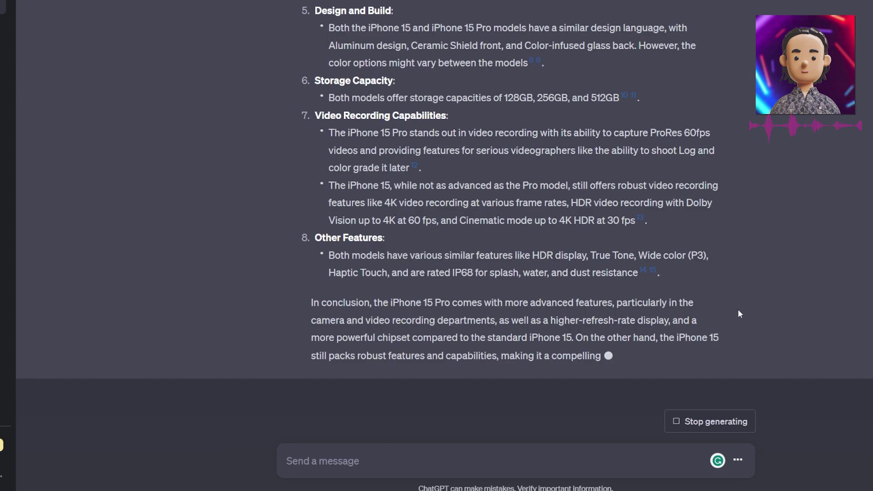
pyautogui.moveTo(653, 254)
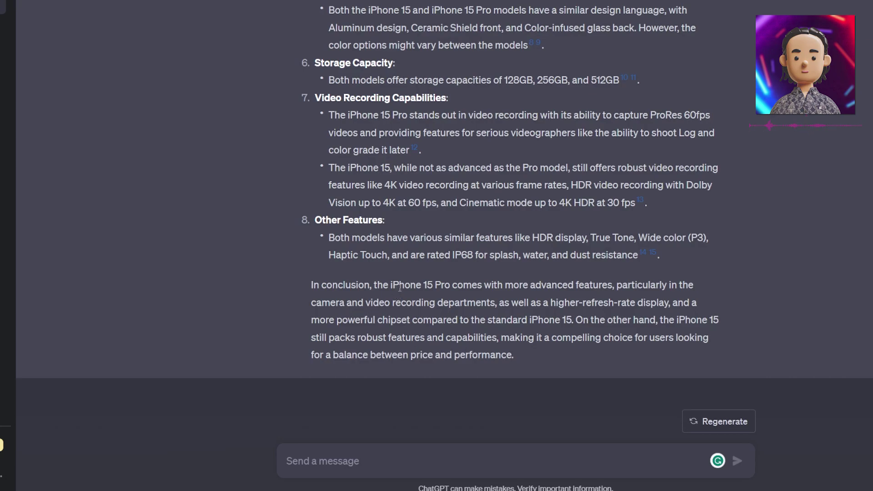
# - Highlight the conclusion's phrases on the higher-refresh-rate display, camera and powerful chipset
pyautogui.moveTo(390, 285); pyautogui.dragTo(672, 303)
pyautogui.click(582, 288)
pyautogui.click(672, 302)
pyautogui.moveTo(324, 303); pyautogui.dragTo(411, 320)
pyautogui.click(514, 301)
pyautogui.moveTo(336, 321); pyautogui.dragTo(411, 321)
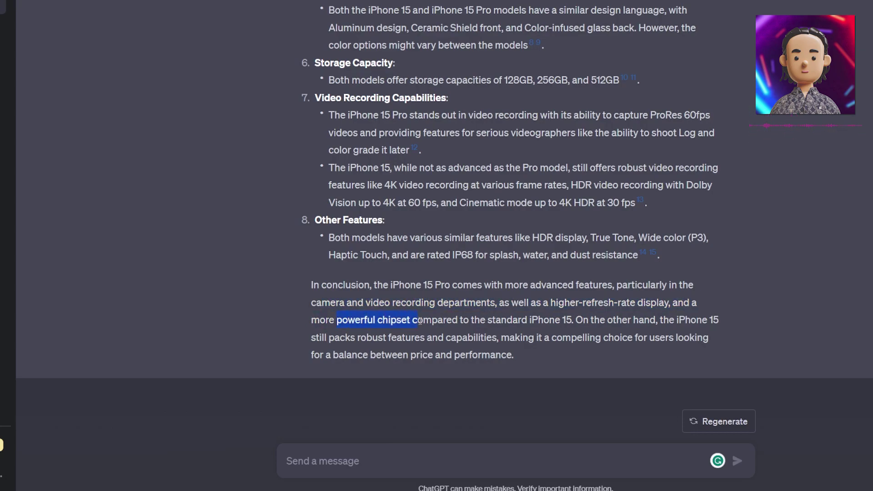
pyautogui.click(543, 316)
# - Scroll up and down through the finished iPhone comparison to review it
pyautogui.scroll(5, 543, 323)
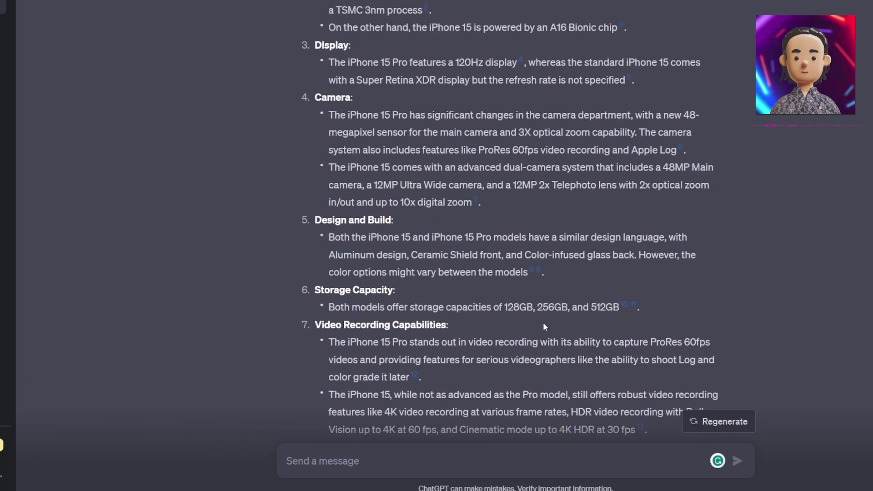
pyautogui.scroll(3, 556, 341)
pyautogui.scroll(-8, 551, 337)
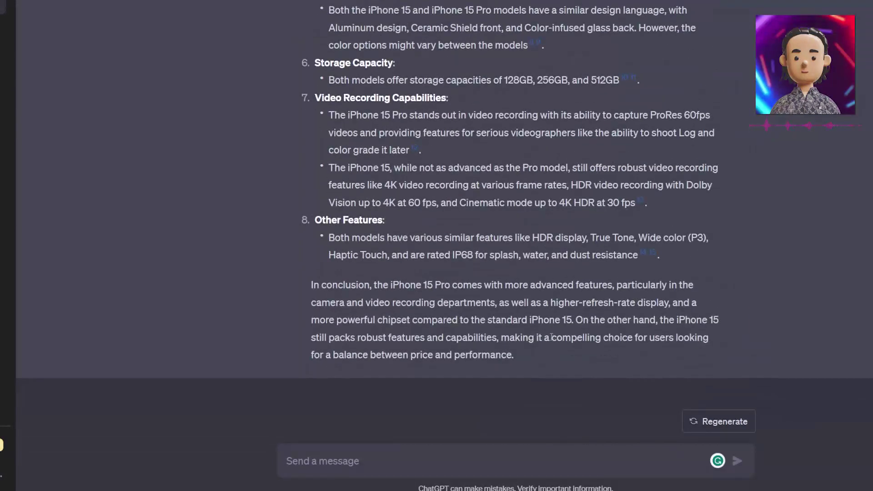
pyautogui.scroll(7, 560, 333)
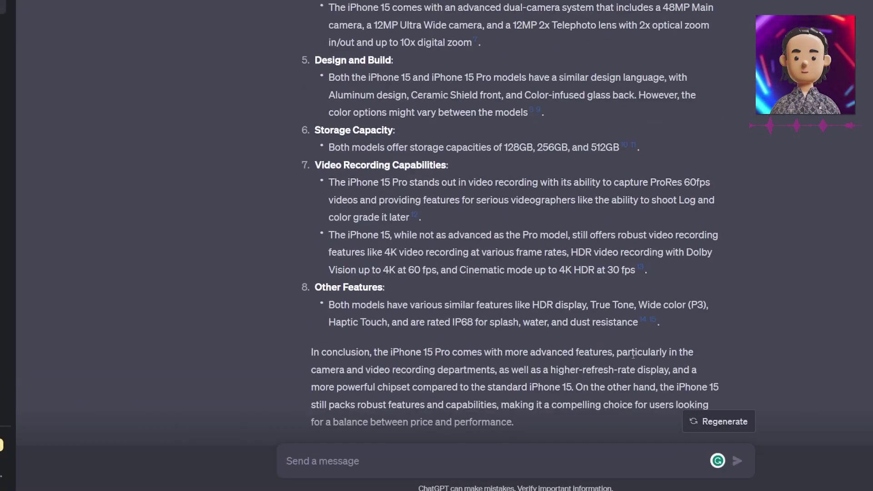
pyautogui.scroll(3, 604, 355)
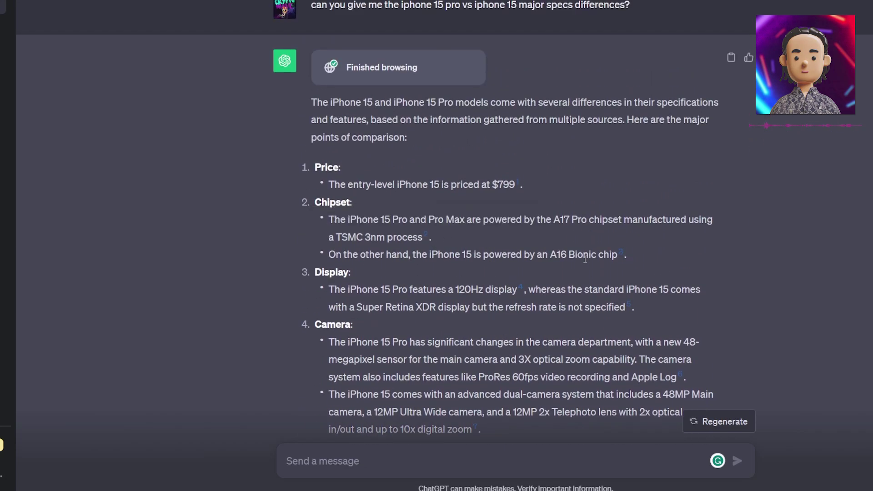
pyautogui.scroll(-10, 578, 268)
pyautogui.scroll(9, 575, 281)
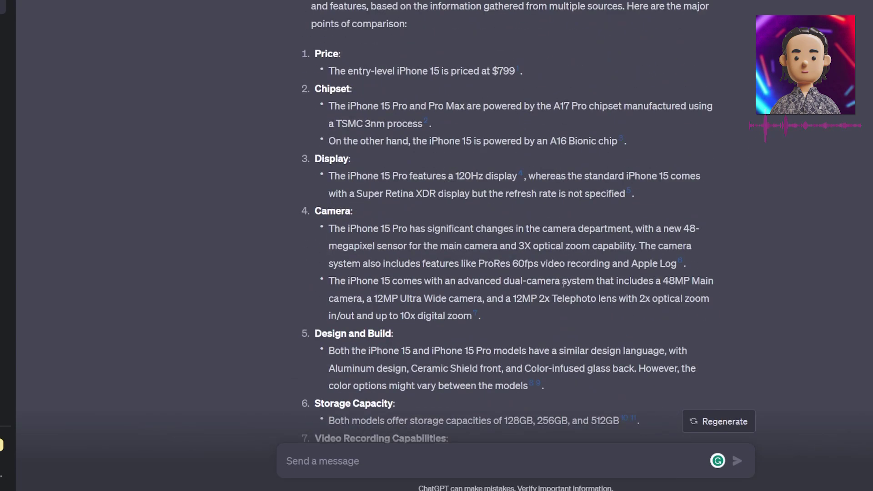
pyautogui.scroll(-12, 549, 326)
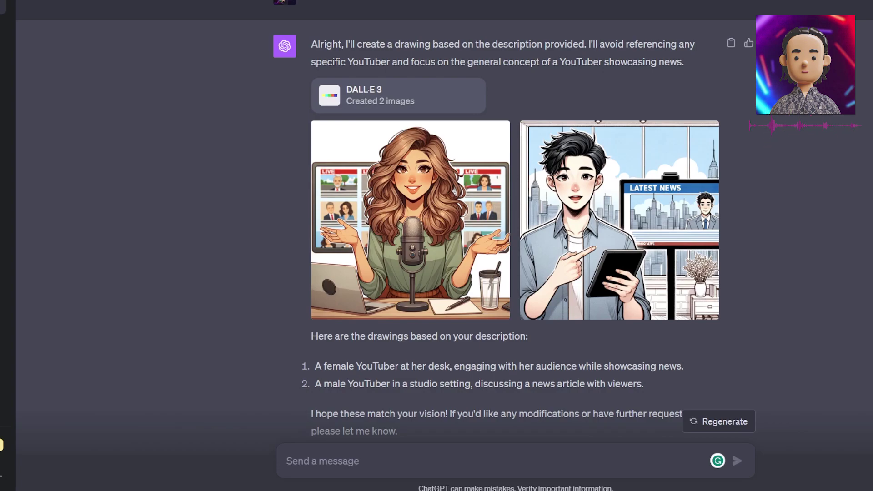
# - Highlight the two image captions: female YouTuber at her desk and male YouTuber in a studio
pyautogui.scroll(-2, 363, 488)
pyautogui.moveTo(322, 295); pyautogui.dragTo(668, 311)
pyautogui.click(669, 308)
pyautogui.moveTo(327, 291); pyautogui.dragTo(450, 292)
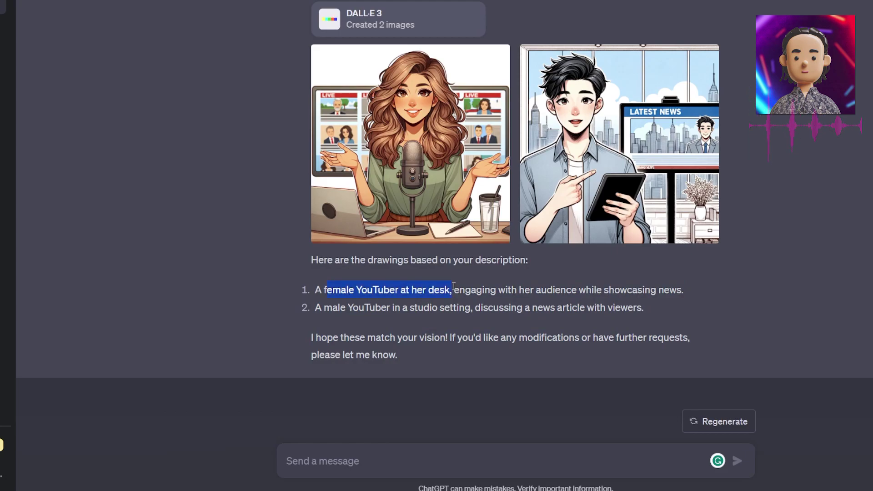
pyautogui.click(451, 292)
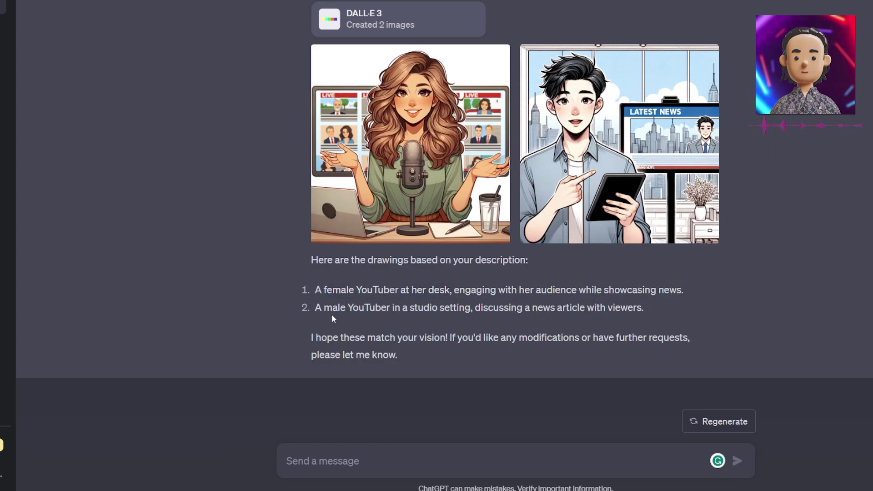
pyautogui.moveTo(323, 309); pyautogui.dragTo(433, 309)
pyautogui.click(470, 319)
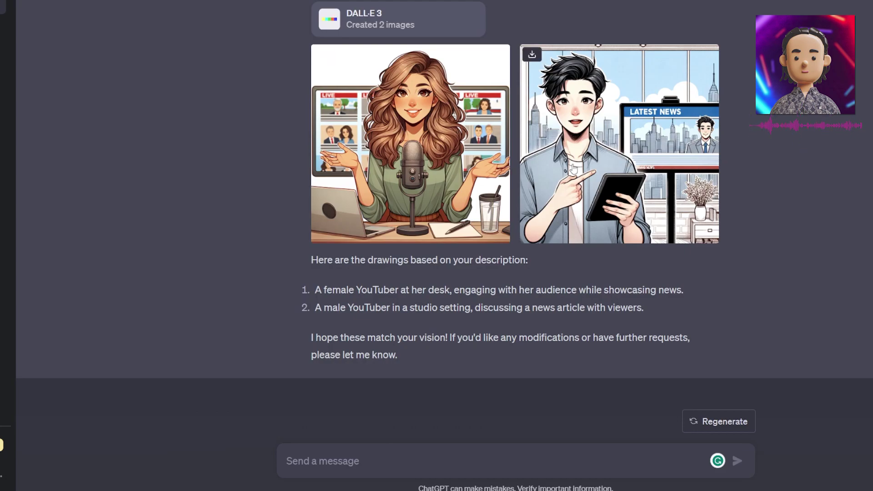
pyautogui.scroll(2, 492, 213)
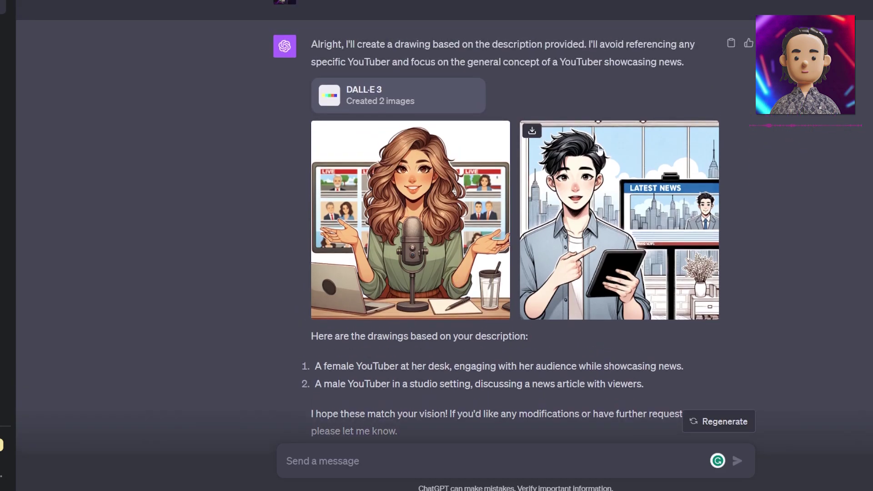
pyautogui.scroll(-2, 819, 299)
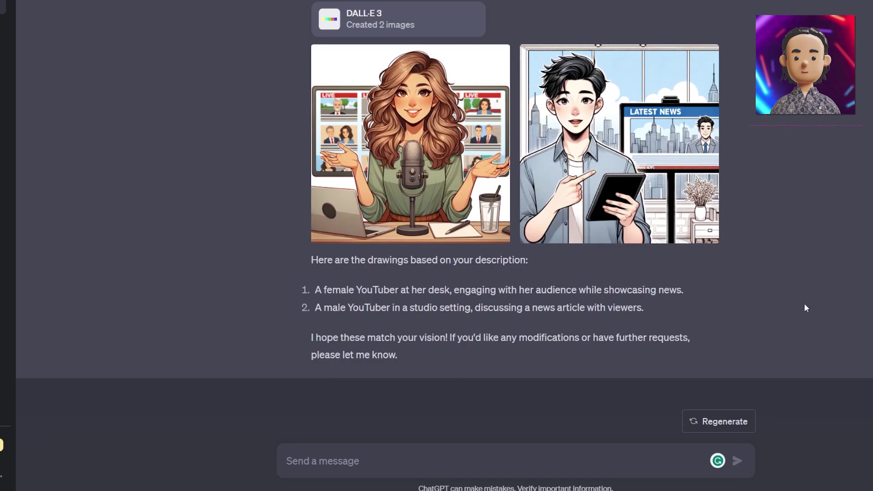
pyautogui.scroll(2, 713, 302)
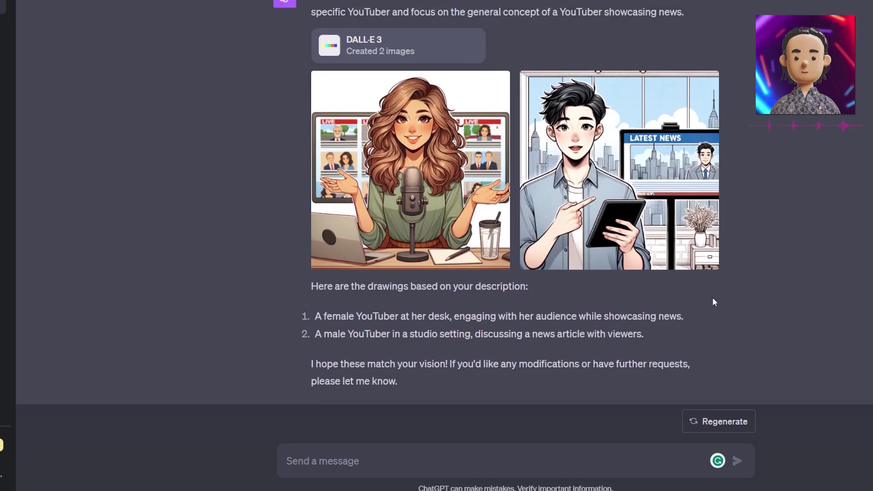